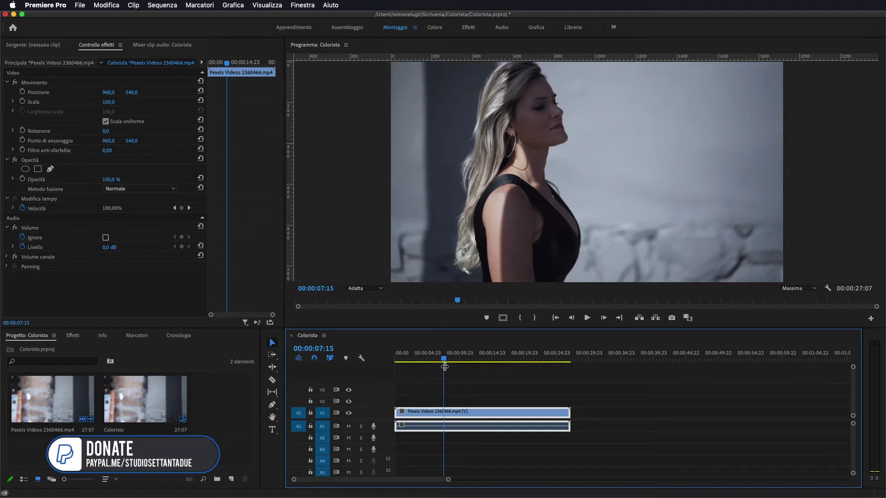
# - Scrub the timeline back and forth to preview the ungraded interview clip in the Program monitor
pyautogui.moveTo(444, 367)
pyautogui.mouseDown()
pyautogui.moveTo(416, 369)
pyautogui.moveTo(423, 369)
pyautogui.mouseUp()
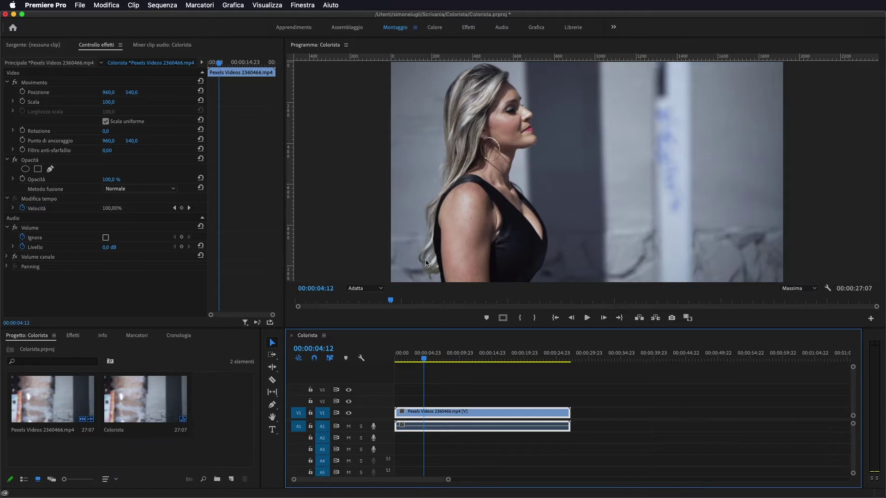
pyautogui.moveTo(424, 360); pyautogui.dragTo(499, 358)
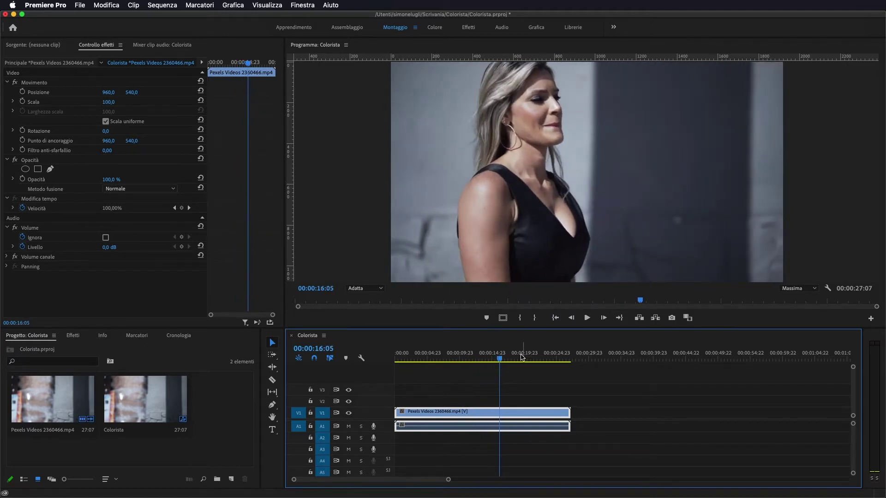
pyautogui.moveTo(500, 359)
pyautogui.mouseDown()
pyautogui.moveTo(440, 371)
pyautogui.moveTo(500, 365)
pyautogui.mouseUp()
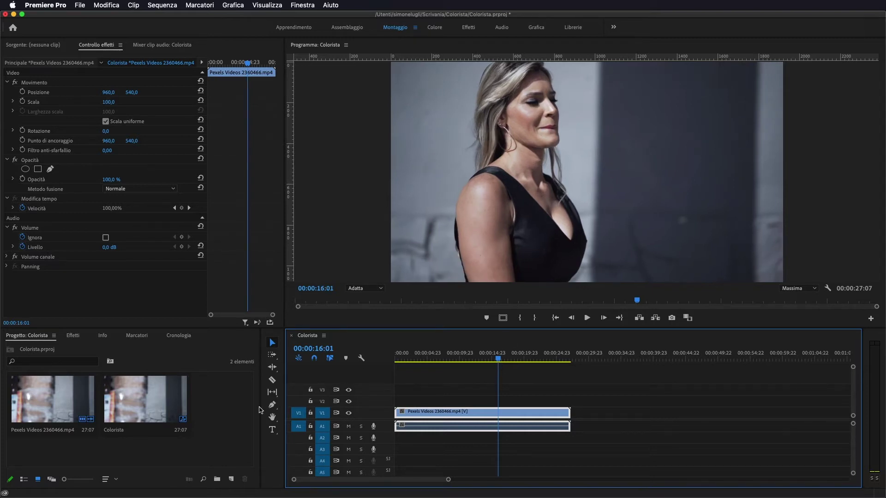
# - Search the effects for 'colorista', select Colorista IV, then return to the Project panel
pyautogui.click(72, 336)
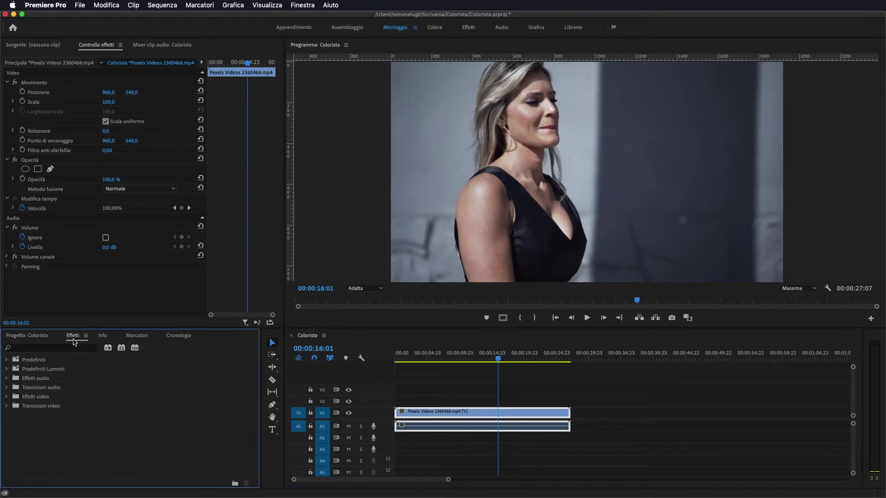
pyautogui.click(65, 351)
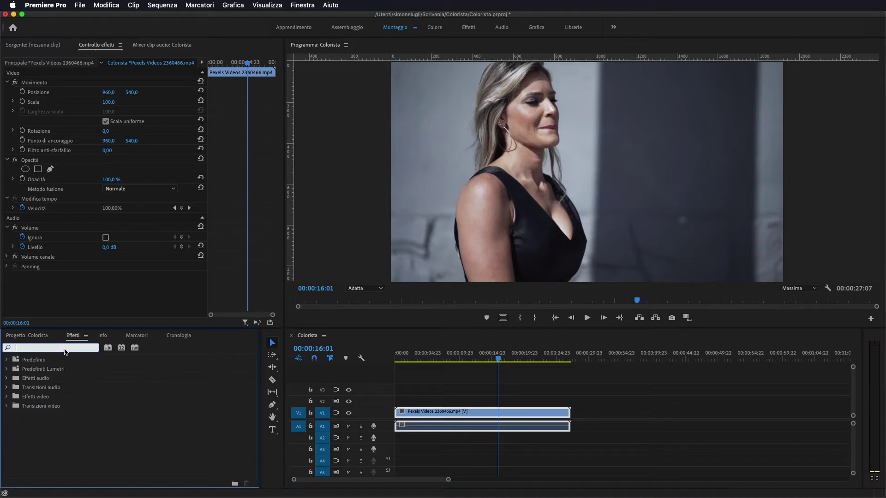
pyautogui.write('colorista')
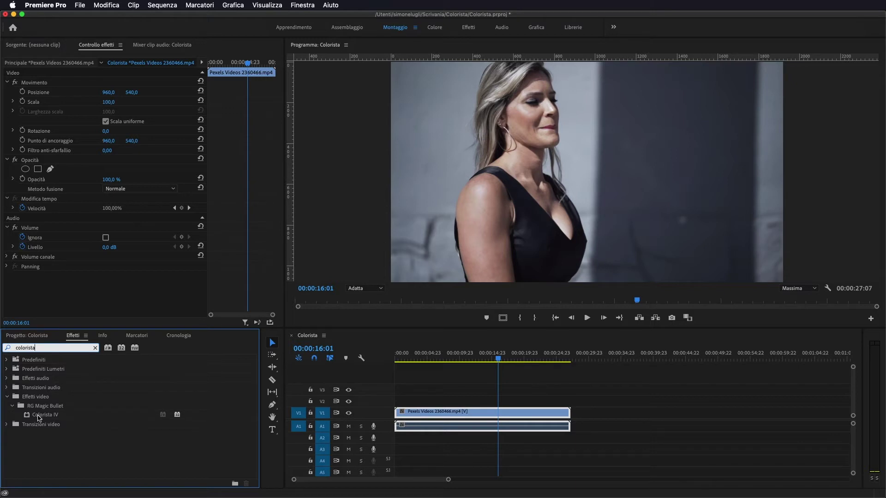
pyautogui.click(40, 417)
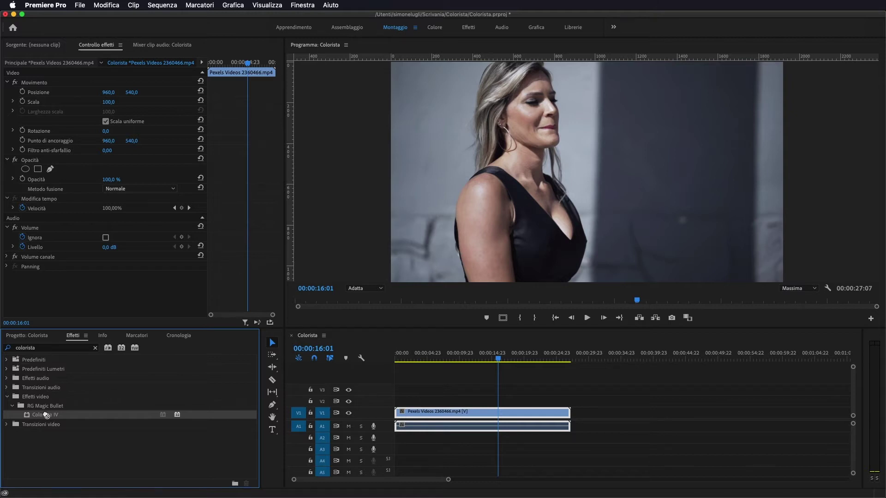
pyautogui.click(44, 338)
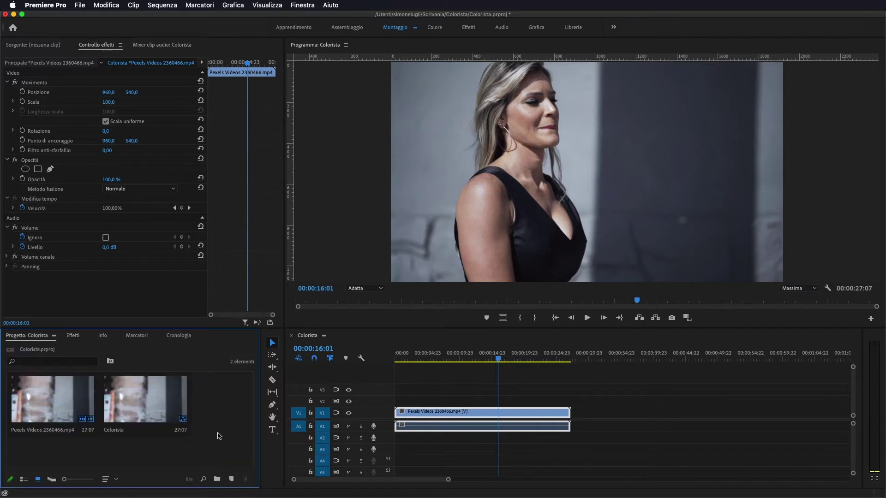
# - Create a new 1920×1080 adjustment layer
pyautogui.click(231, 480)
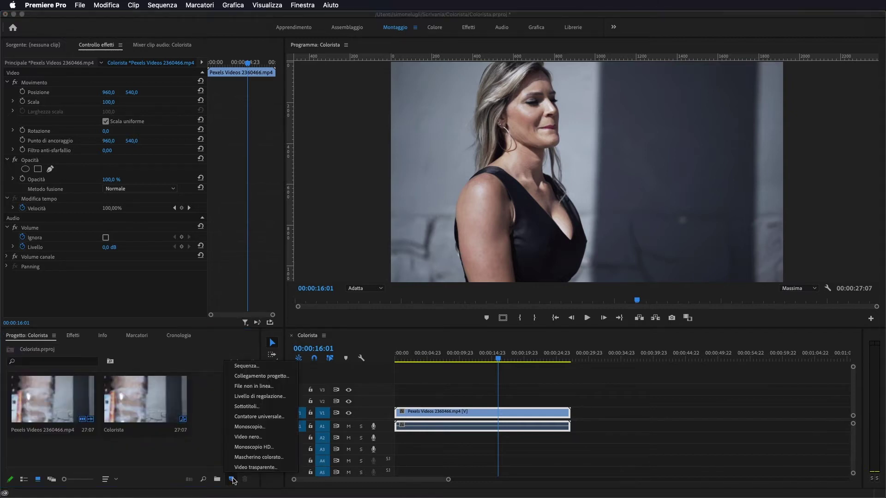
pyautogui.click(269, 397)
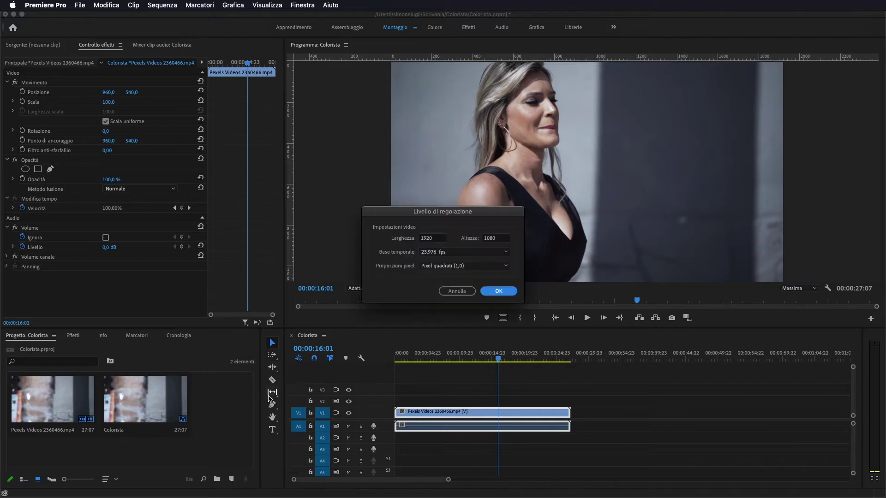
pyautogui.click(498, 292)
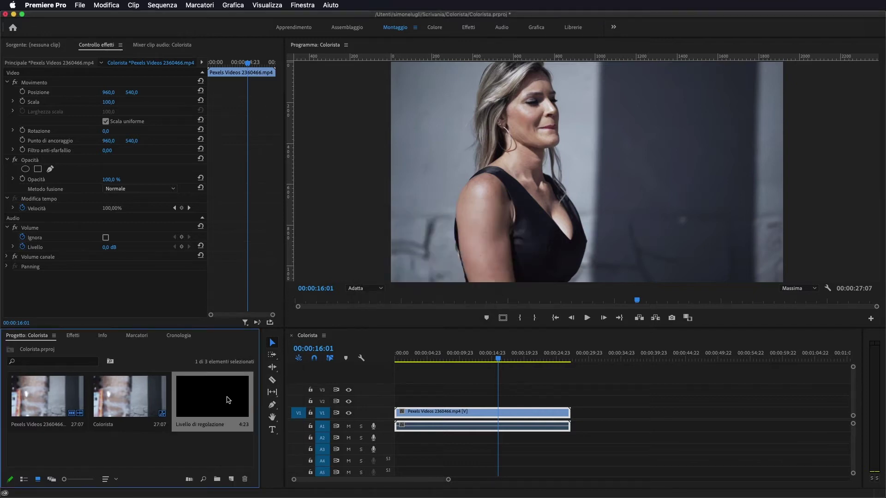
# - Place the adjustment layer on V2 above the interview clip, spanning its full length
pyautogui.moveTo(248, 395); pyautogui.dragTo(570, 401)
pyautogui.click(531, 400)
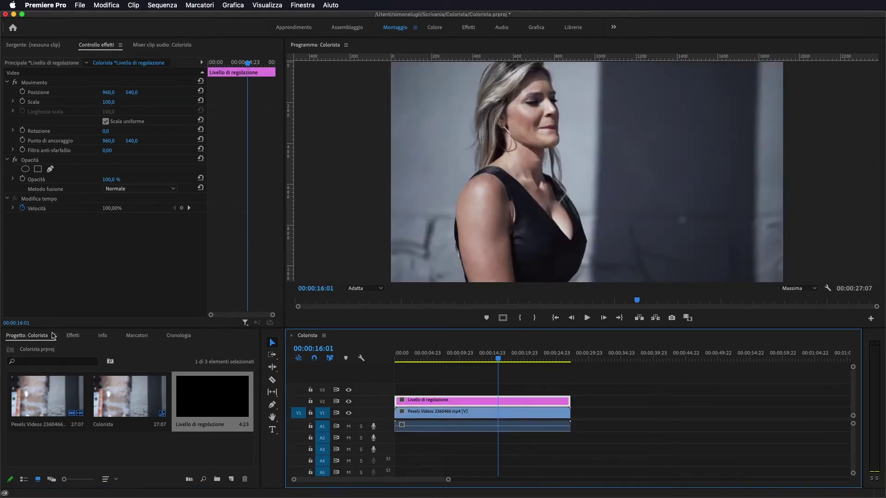
pyautogui.click(73, 336)
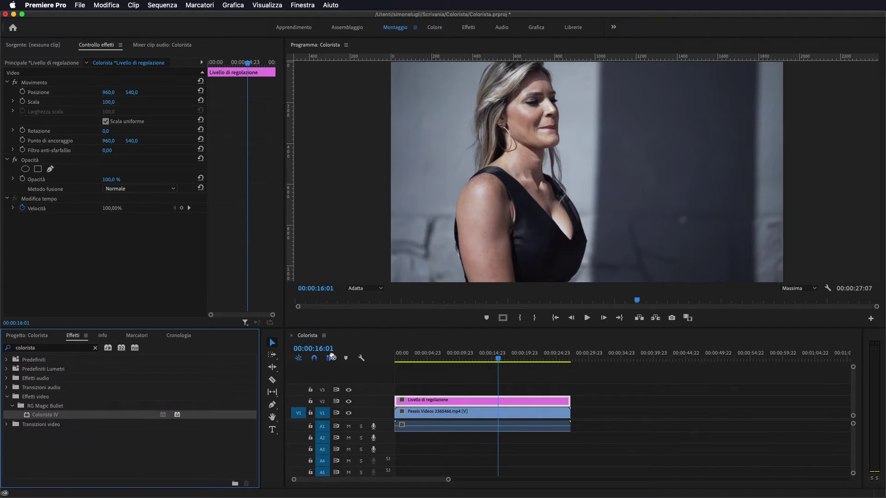
# - Apply Colorista IV to the adjustment layer and enlarge the Effect Controls panel
pyautogui.moveTo(53, 415); pyautogui.dragTo(439, 400)
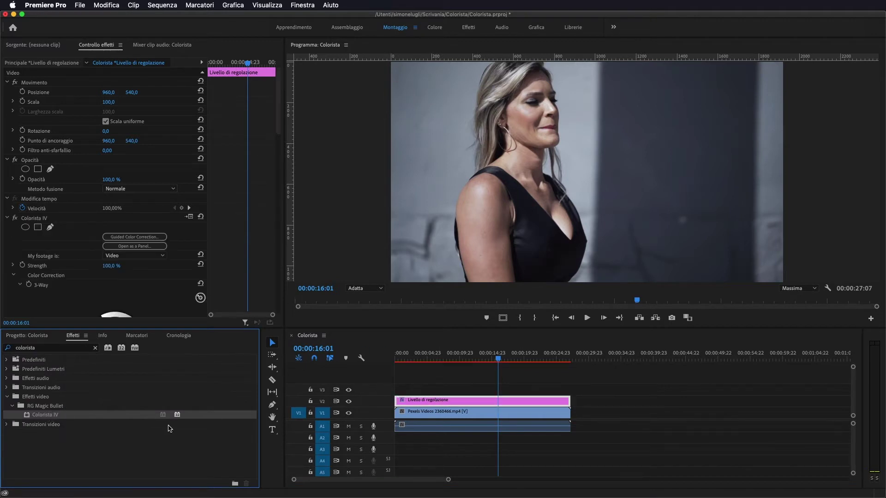
pyautogui.scroll(-2, 74, 216)
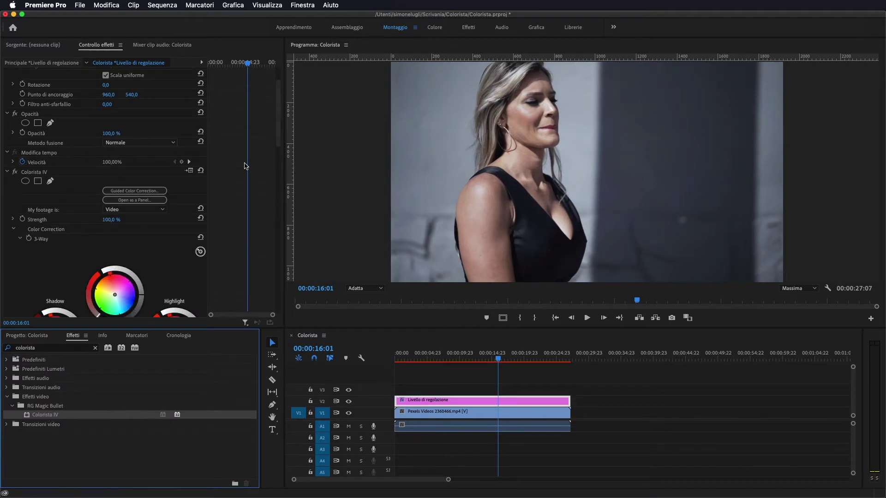
pyautogui.moveTo(287, 210); pyautogui.dragTo(290, 210)
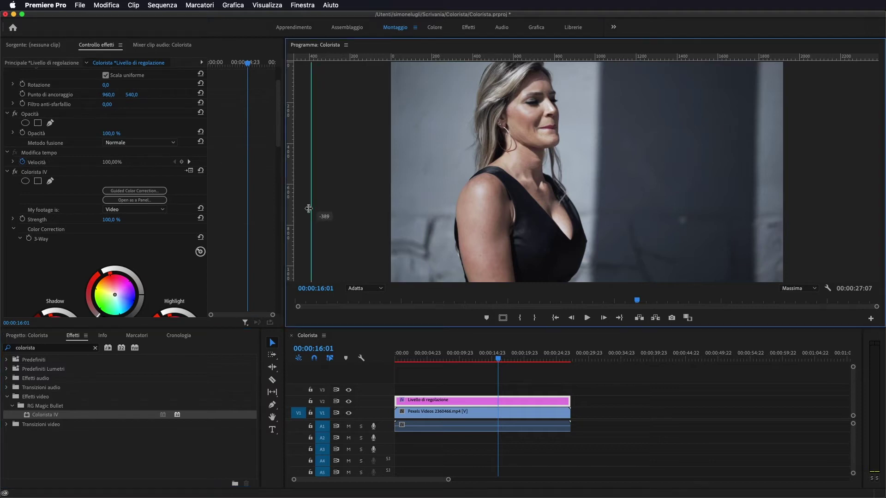
pyautogui.moveTo(291, 211); pyautogui.dragTo(333, 211)
pyautogui.moveTo(209, 328); pyautogui.dragTo(209, 353)
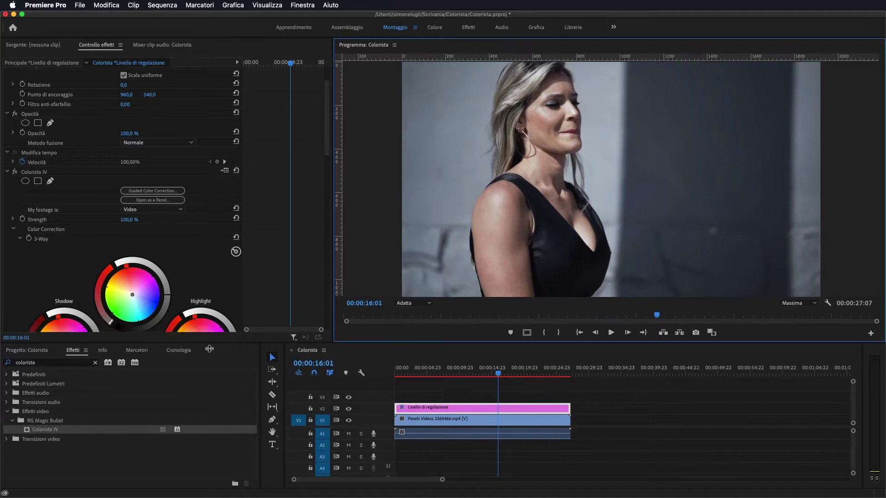
# - Scroll Effect Controls to Colorista IV's 3-Way wheels and Guided Color Correction button
pyautogui.scroll(-3, 212, 203)
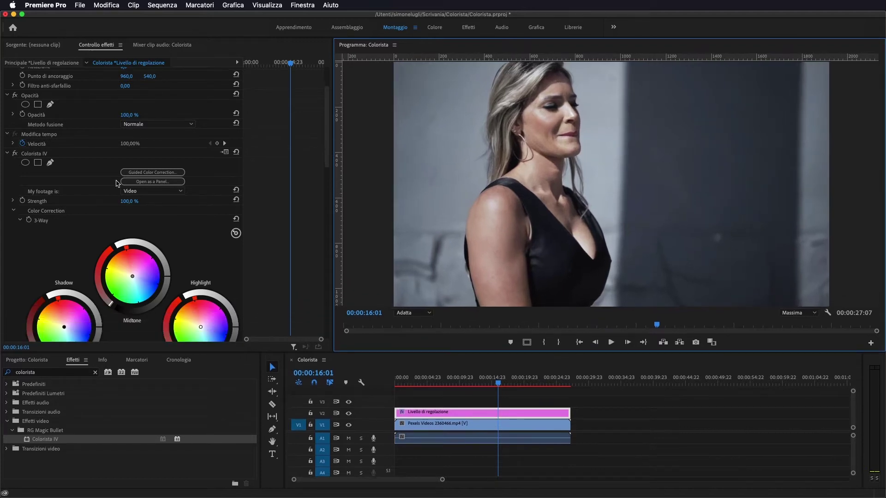
pyautogui.scroll(-2, 107, 171)
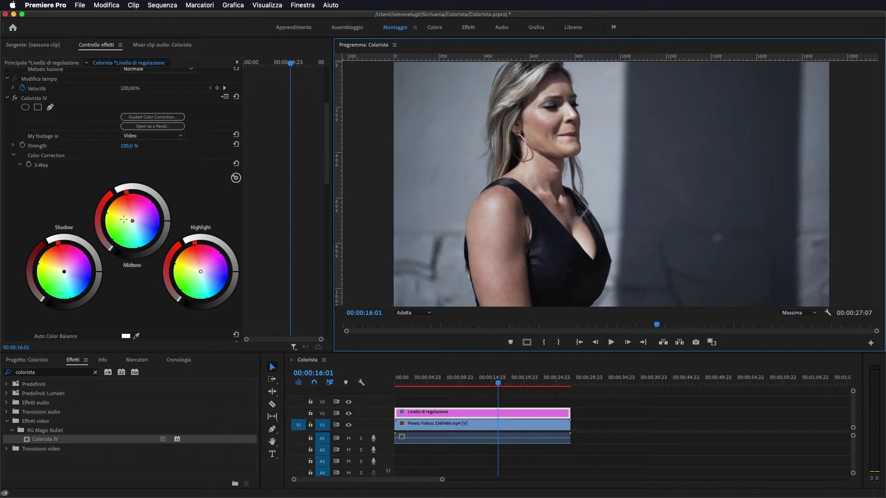
pyautogui.scroll(-2, 124, 219)
pyautogui.scroll(-2, 111, 217)
pyautogui.scroll(-4, 83, 210)
pyautogui.scroll(-2, 62, 203)
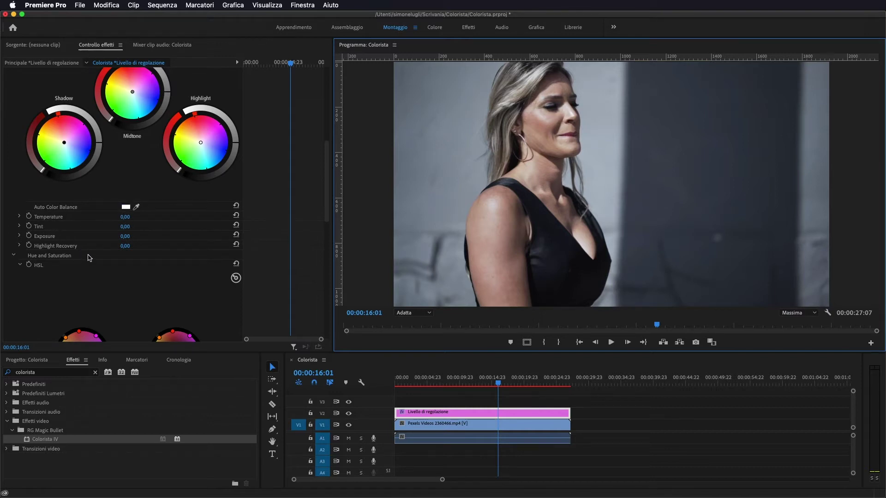
pyautogui.scroll(-5, 90, 258)
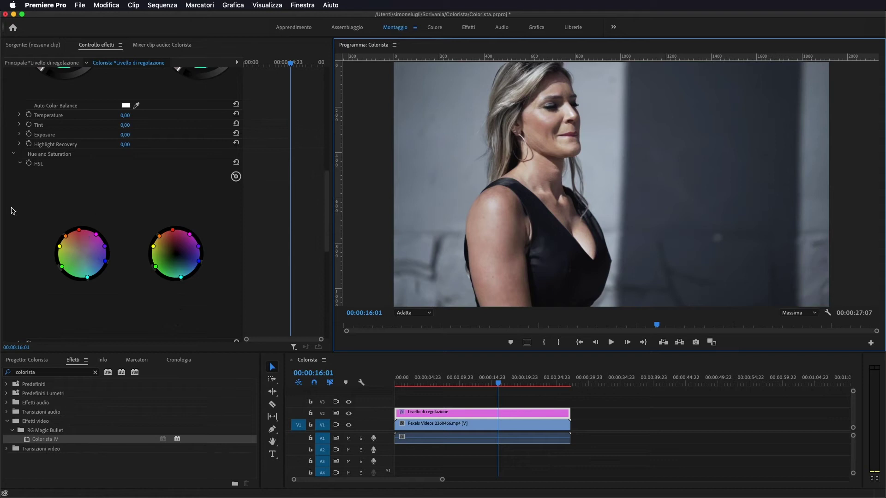
pyautogui.scroll(-8, 81, 174)
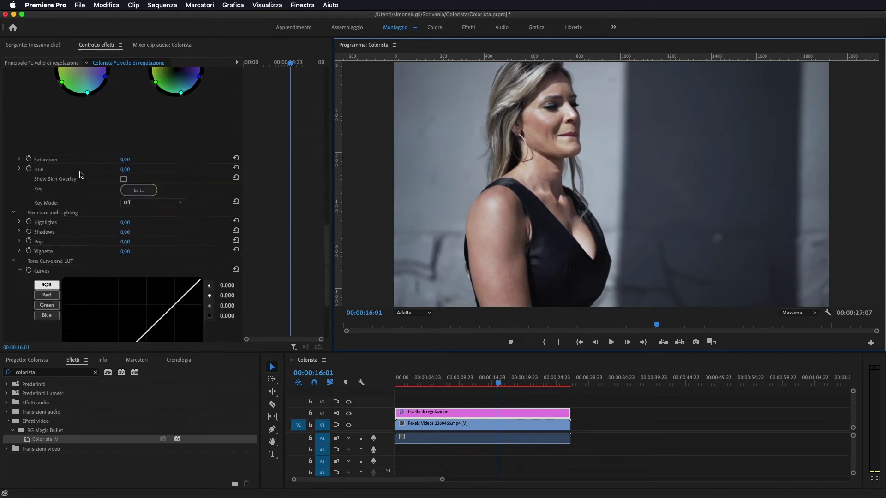
pyautogui.scroll(-1, 82, 174)
pyautogui.scroll(-4, 152, 316)
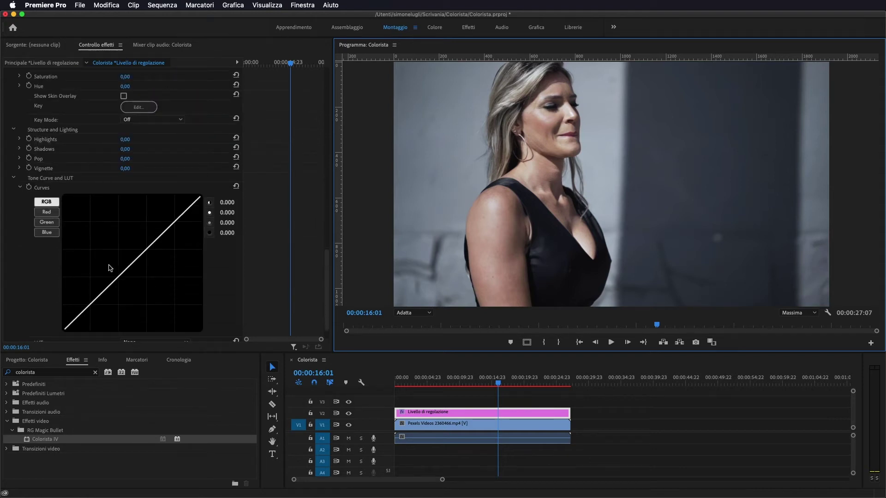
pyautogui.scroll(-2, 133, 259)
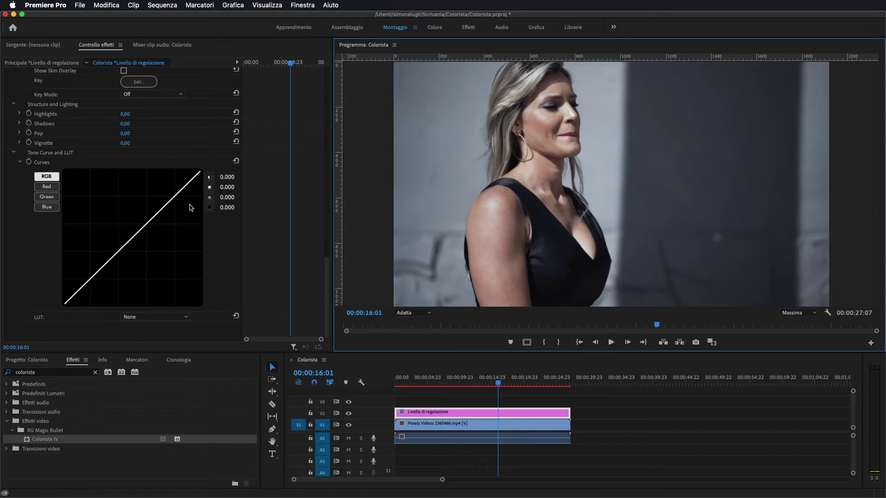
pyautogui.scroll(10, 177, 174)
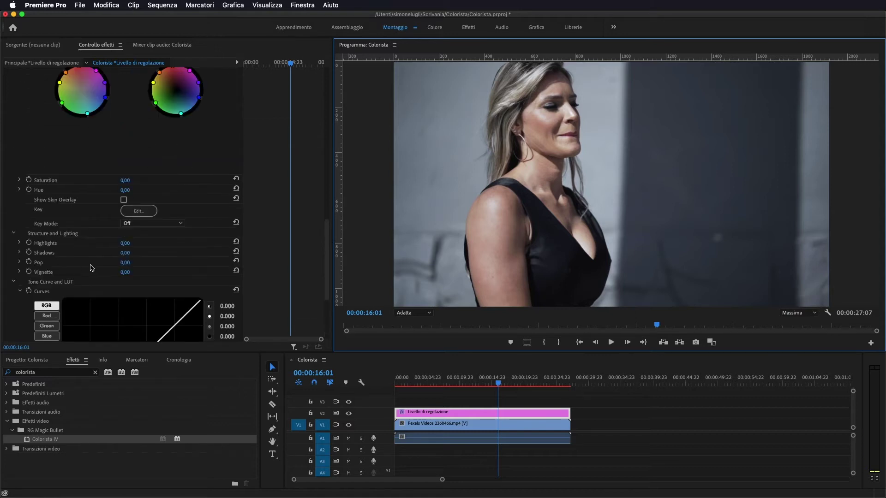
pyautogui.scroll(3, 110, 254)
pyautogui.scroll(3, 110, 254)
pyautogui.scroll(3, 111, 254)
pyautogui.scroll(2, 111, 254)
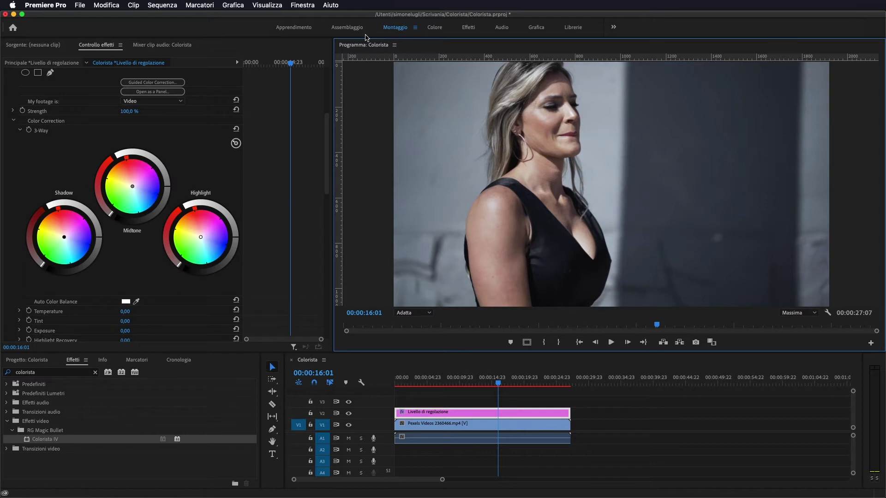
pyautogui.click(435, 29)
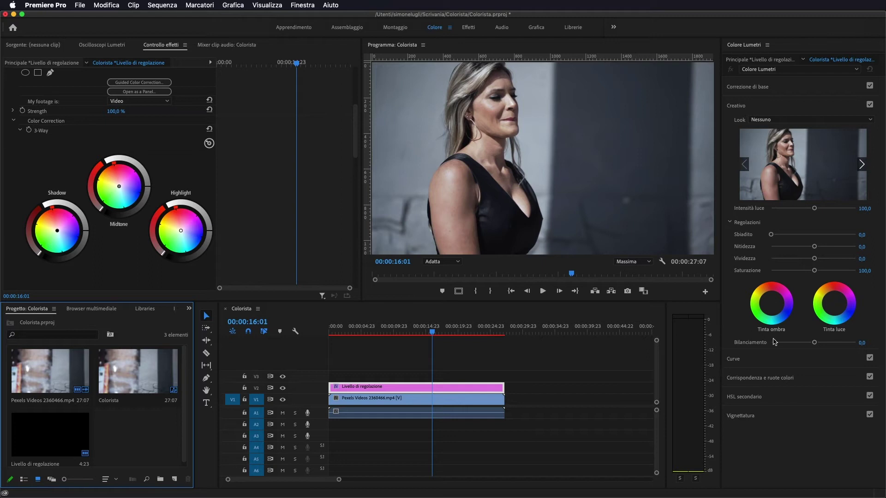
pyautogui.click(746, 360)
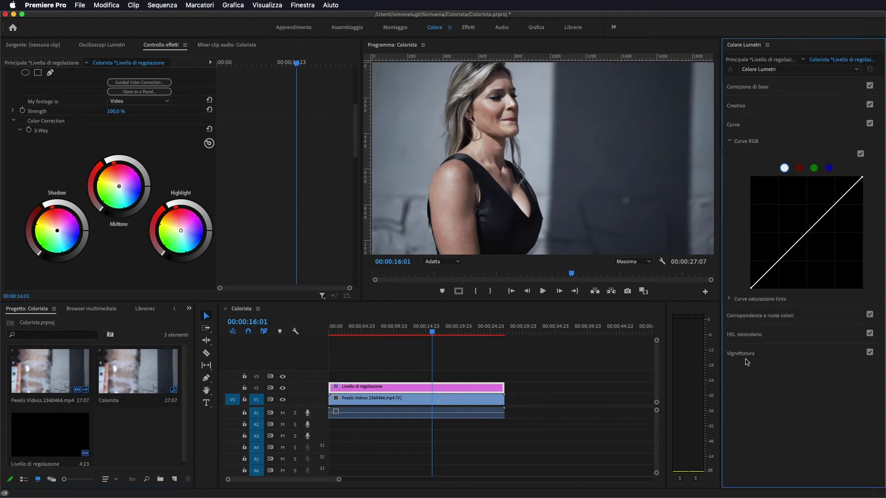
pyautogui.click(766, 108)
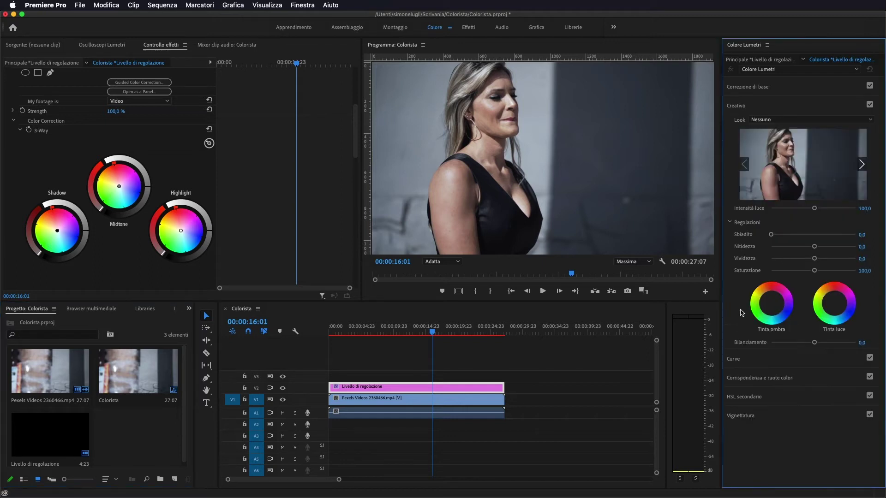
pyautogui.click(785, 91)
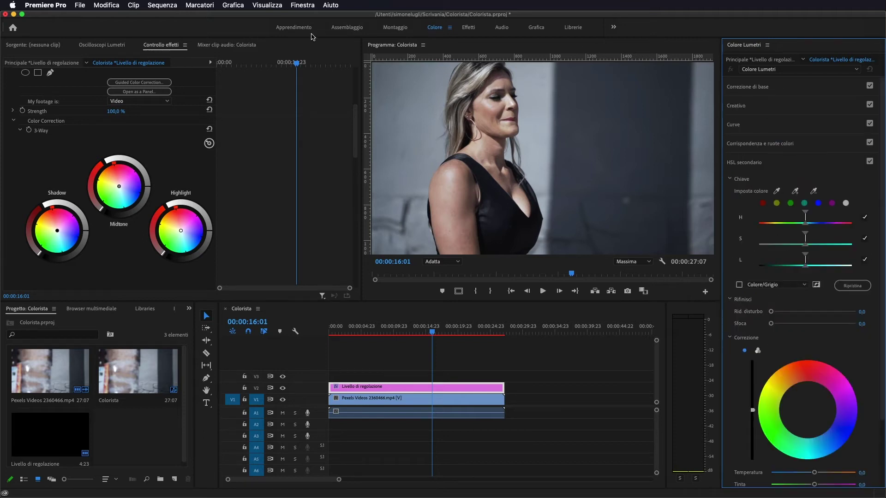
pyautogui.click(390, 29)
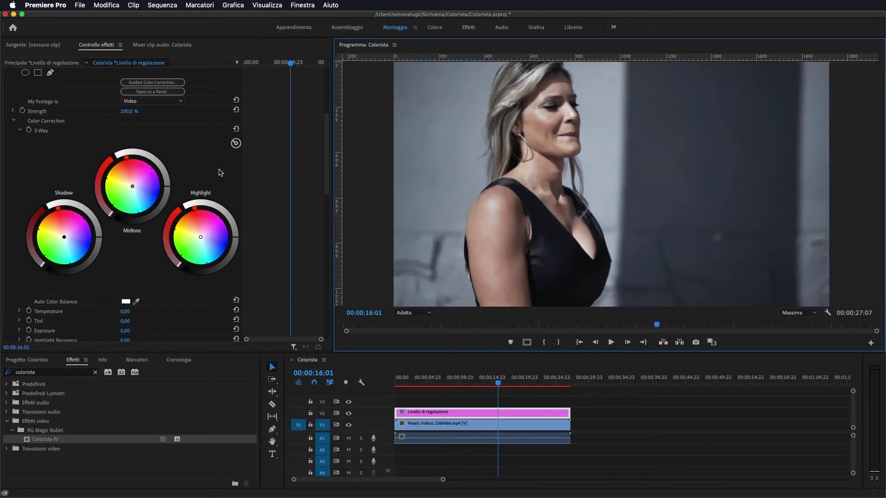
pyautogui.scroll(3, 220, 173)
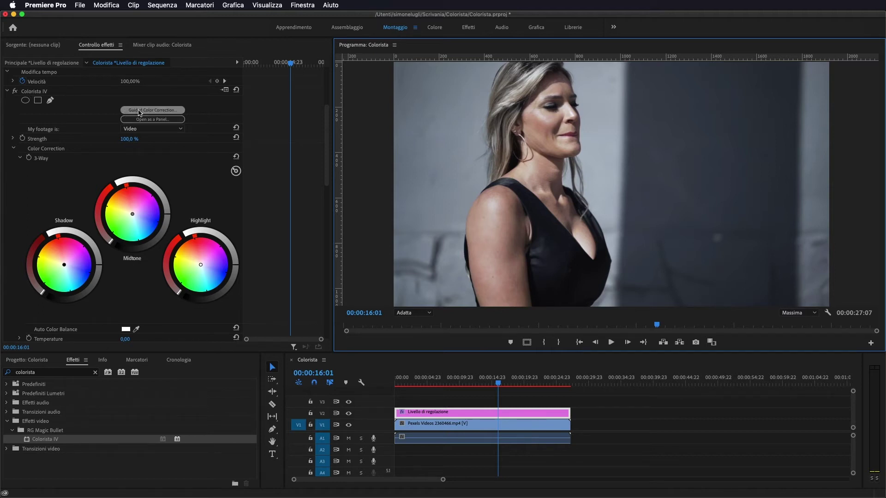
pyautogui.click(139, 111)
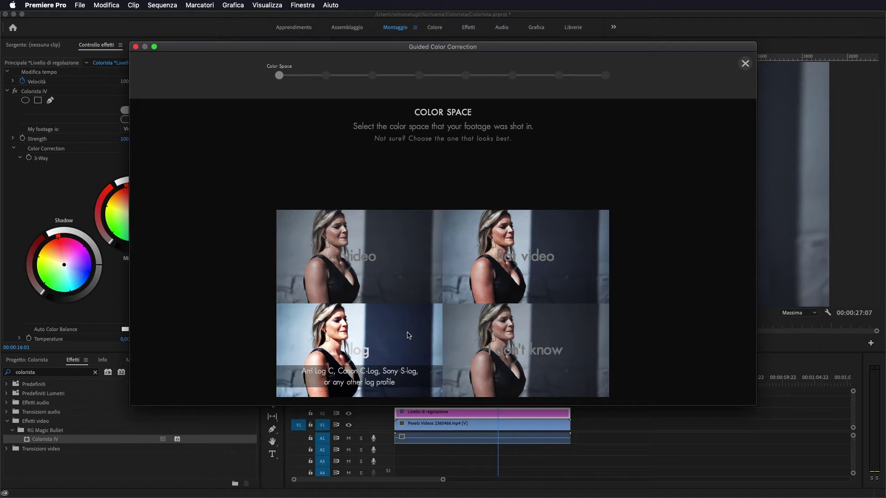
# - Choose 'flat video' as the footage's colour space and advance to Black Levels
pyautogui.click(491, 250)
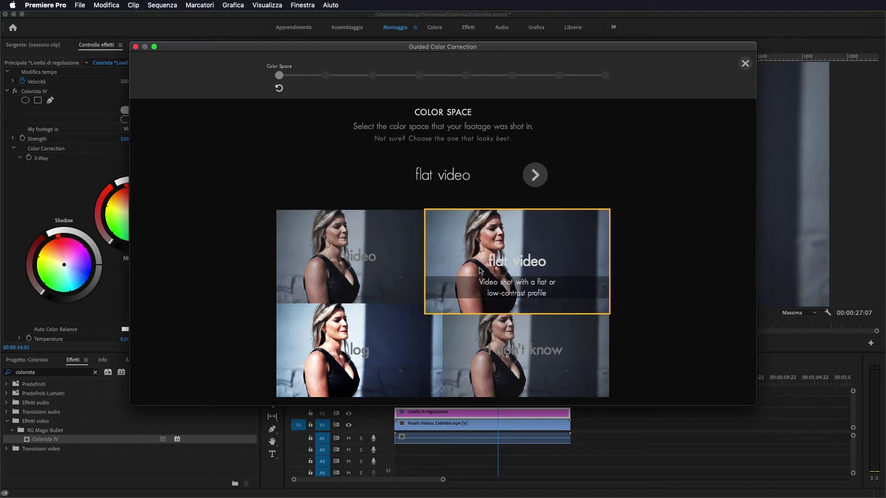
pyautogui.click(535, 174)
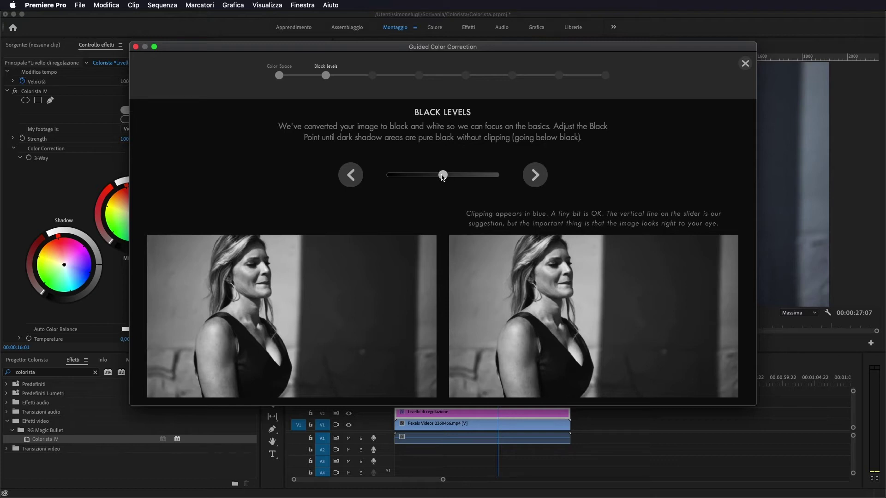
# - Lower the black point until shadows turn pure black with minimal blue clipping
pyautogui.moveTo(442, 175); pyautogui.dragTo(430, 176)
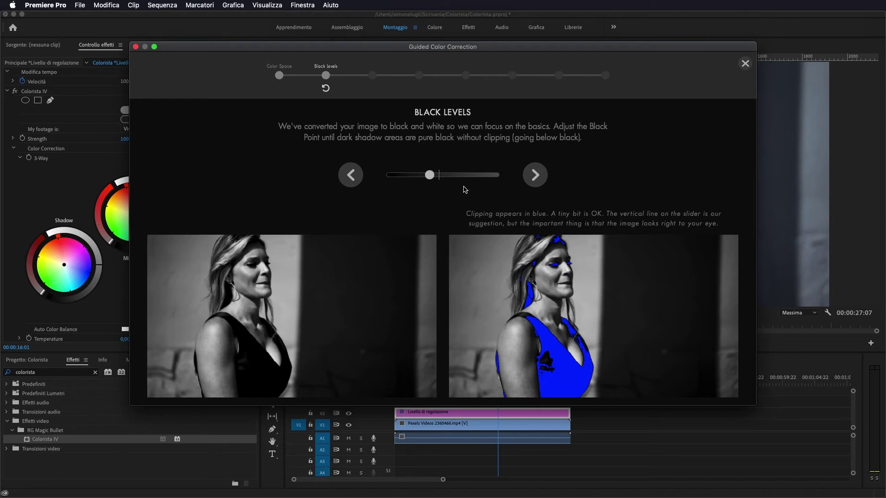
pyautogui.moveTo(432, 178); pyautogui.dragTo(457, 177)
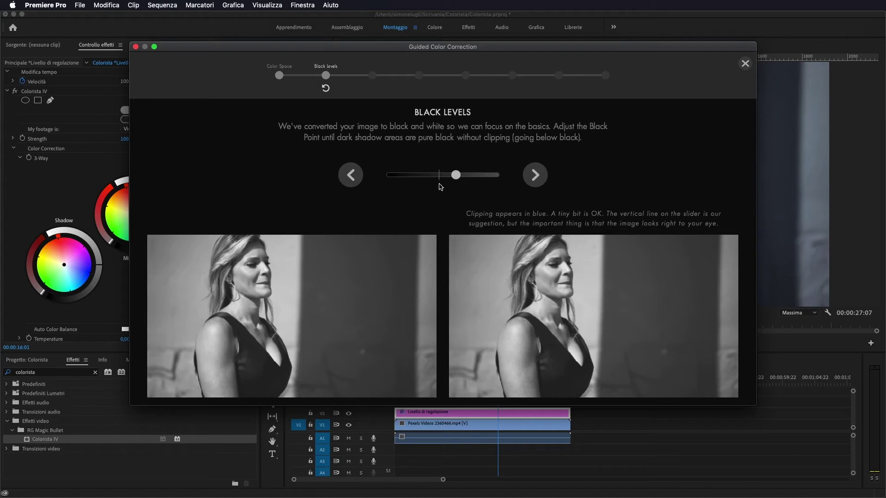
pyautogui.moveTo(457, 176); pyautogui.dragTo(441, 180)
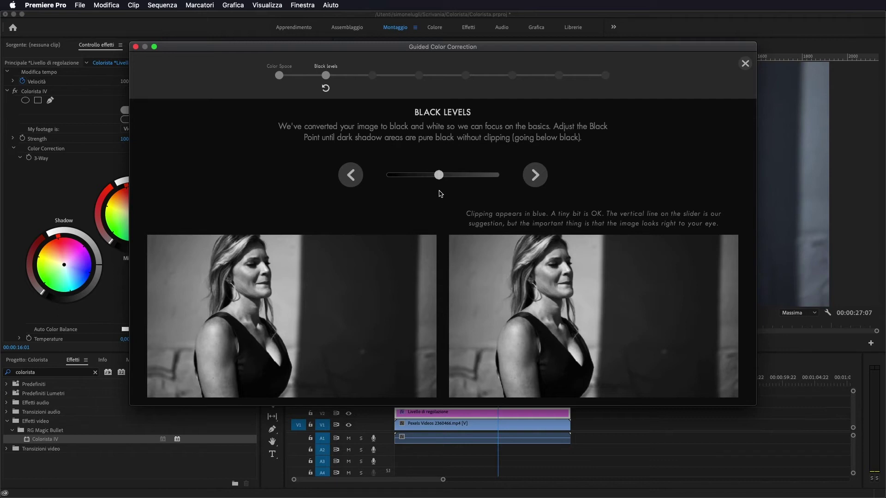
pyautogui.moveTo(439, 176); pyautogui.dragTo(440, 177)
pyautogui.click(536, 176)
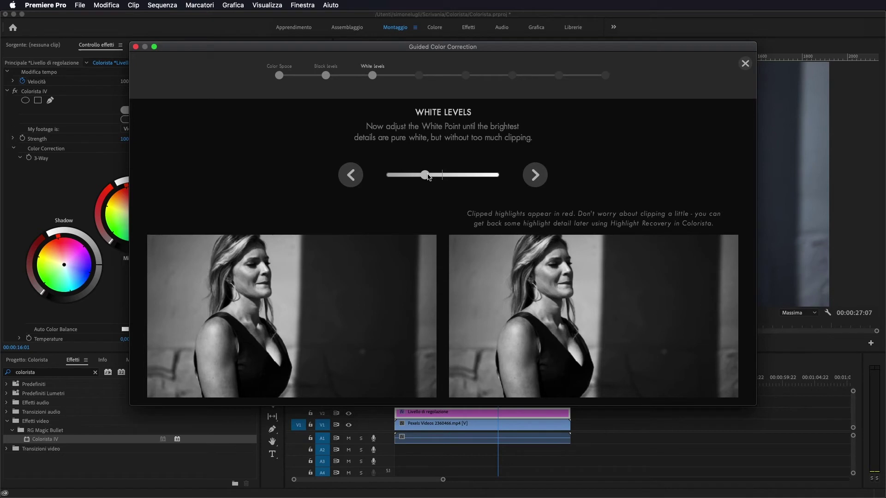
# - Set the white point bright while eliminating the red highlight clipping
pyautogui.moveTo(424, 175); pyautogui.dragTo(460, 176)
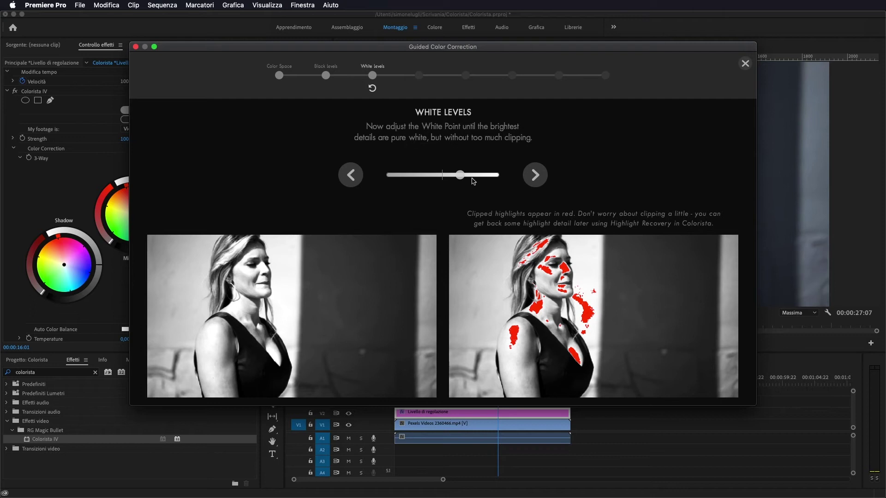
pyautogui.moveTo(460, 175); pyautogui.dragTo(442, 176)
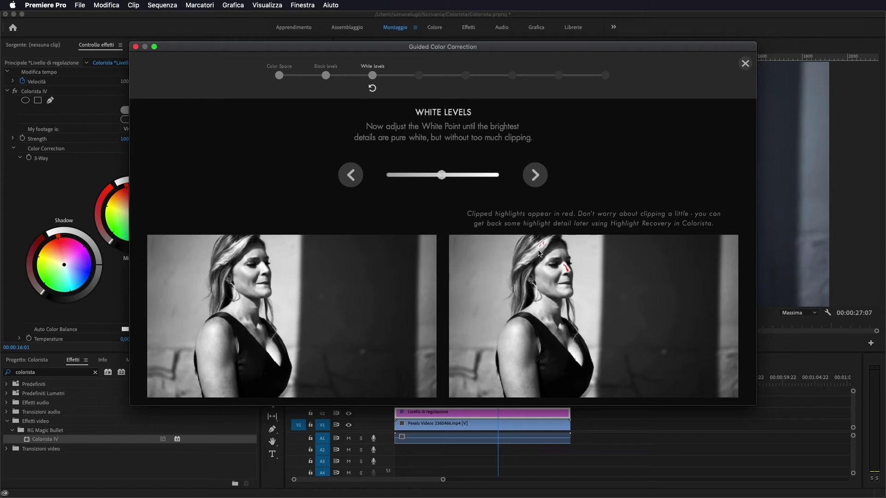
pyautogui.moveTo(442, 175); pyautogui.dragTo(437, 176)
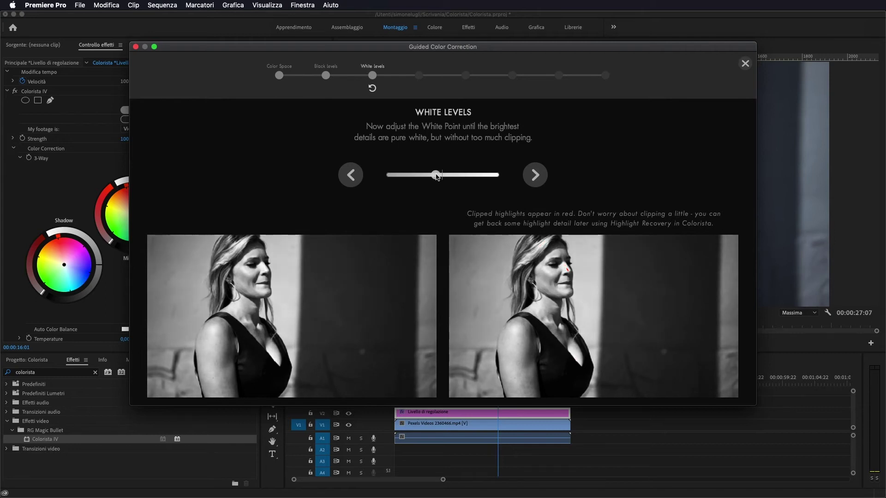
pyautogui.moveTo(436, 175); pyautogui.dragTo(427, 176)
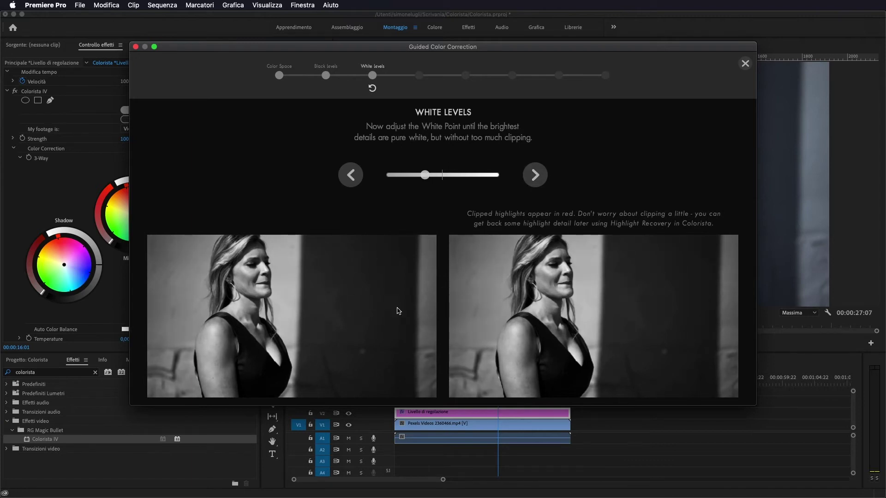
pyautogui.click(539, 178)
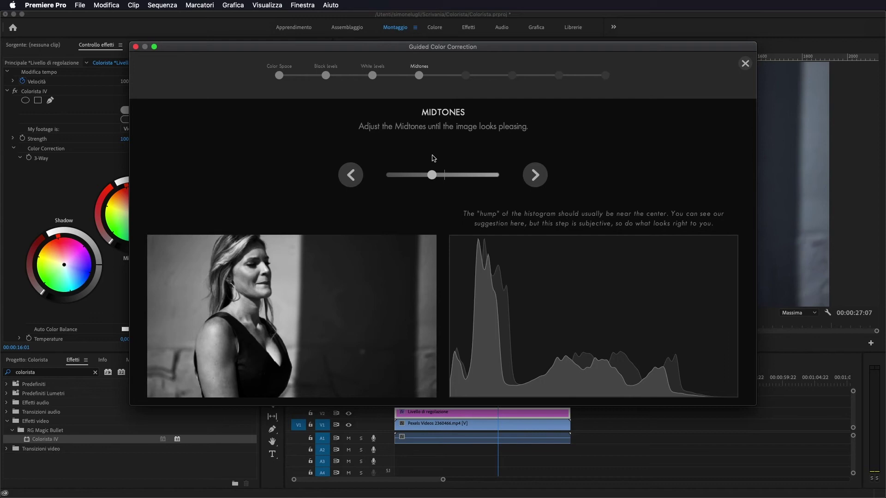
# - Set the Midtones slider near the centre so the histogram hump is balanced
pyautogui.moveTo(431, 175); pyautogui.dragTo(373, 182)
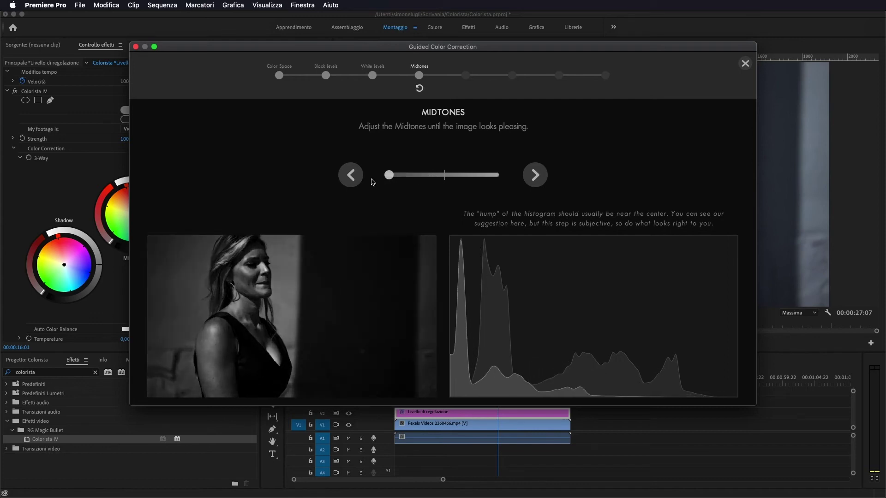
pyautogui.moveTo(373, 182); pyautogui.dragTo(505, 178)
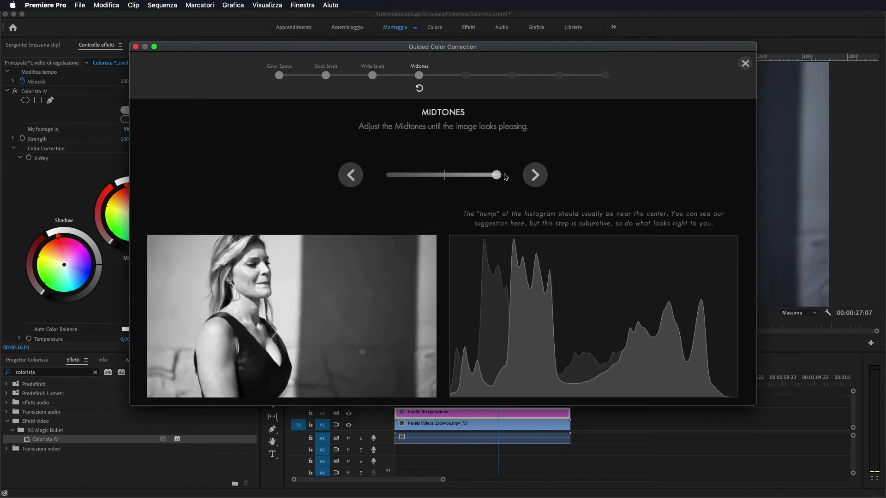
pyautogui.moveTo(497, 175); pyautogui.dragTo(444, 179)
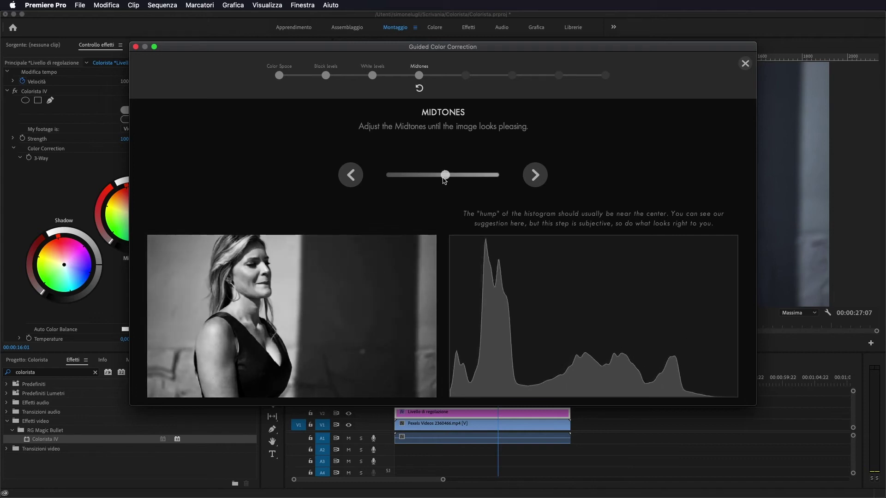
pyautogui.moveTo(444, 181)
pyautogui.mouseDown()
pyautogui.moveTo(455, 176)
pyautogui.moveTo(446, 177)
pyautogui.mouseUp()
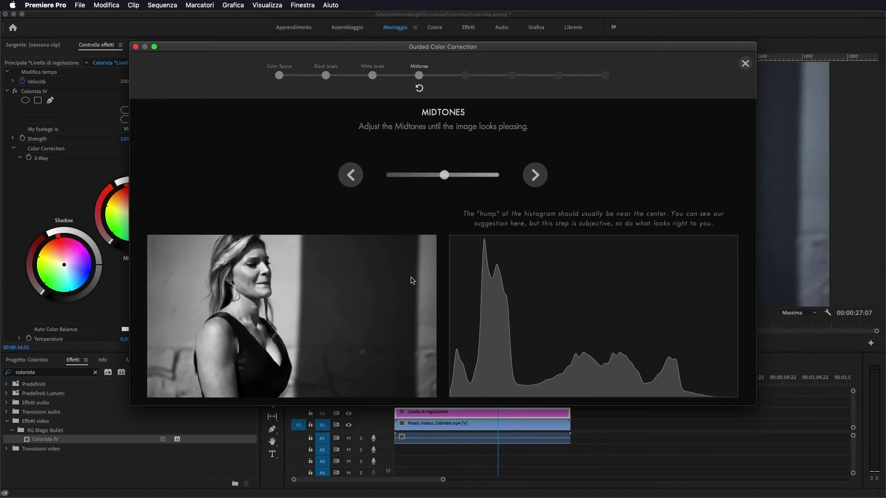
pyautogui.click(535, 175)
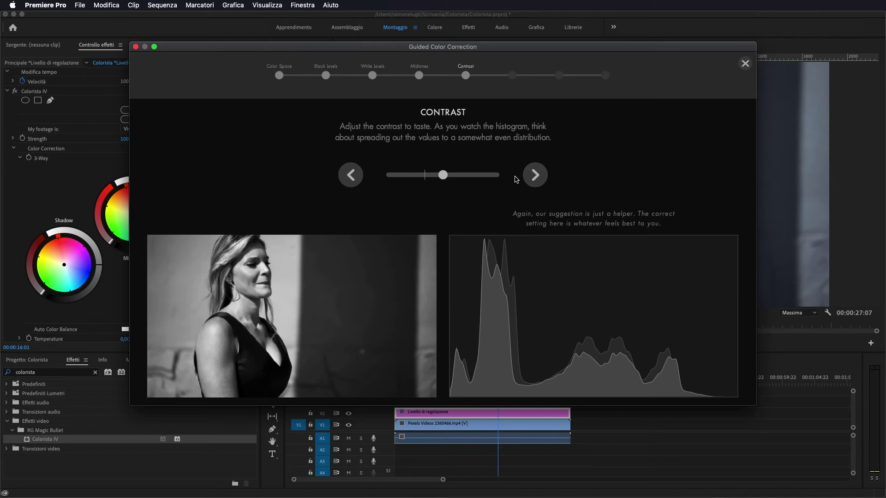
# - Bring contrast down to a moderate level, then nudge it slightly higher
pyautogui.moveTo(443, 178); pyautogui.dragTo(490, 178)
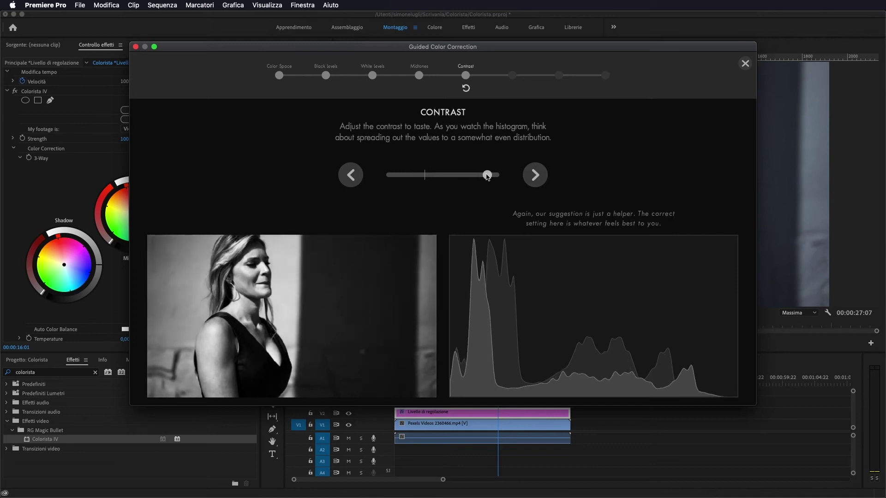
pyautogui.moveTo(490, 177)
pyautogui.mouseDown()
pyautogui.moveTo(387, 177)
pyautogui.moveTo(434, 178)
pyautogui.mouseUp()
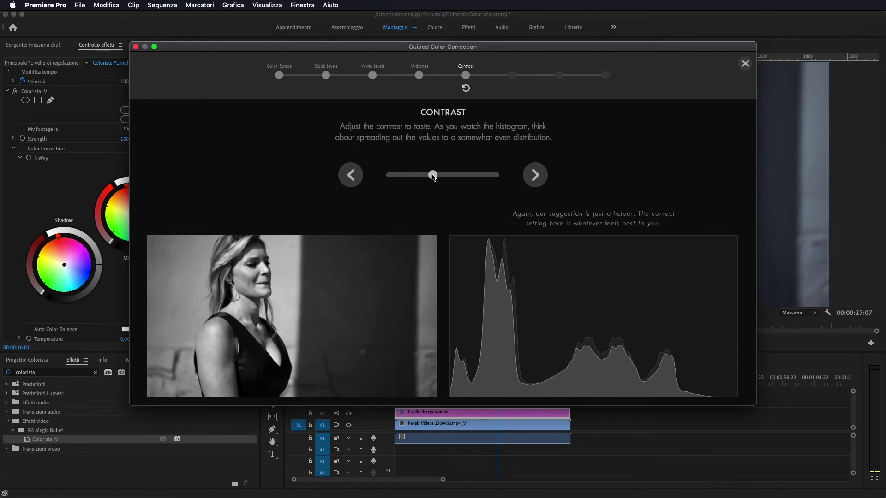
pyautogui.moveTo(433, 178); pyautogui.dragTo(434, 177)
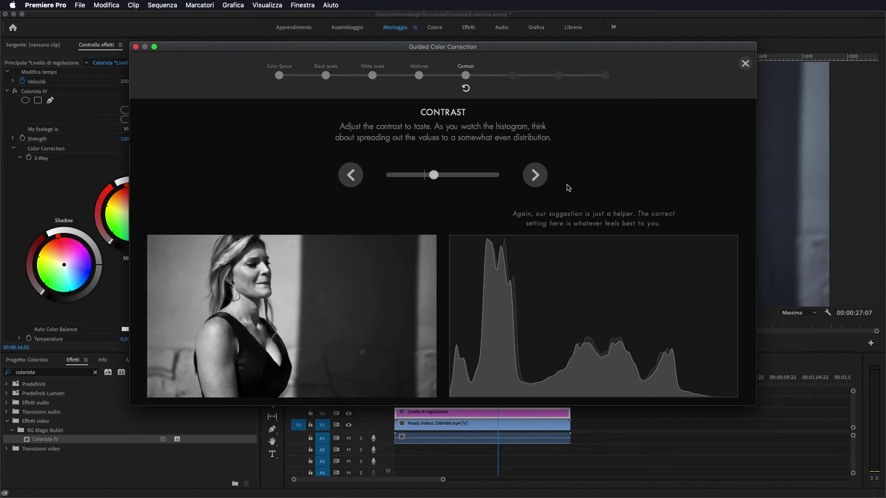
pyautogui.click(535, 176)
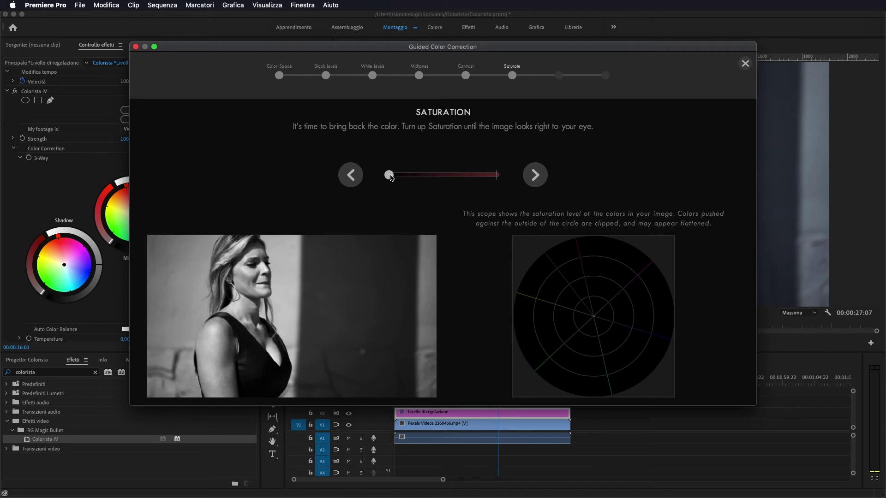
# - Push saturation most of the way up to restore colour, then ease it back slightly
pyautogui.moveTo(388, 175); pyautogui.dragTo(497, 174)
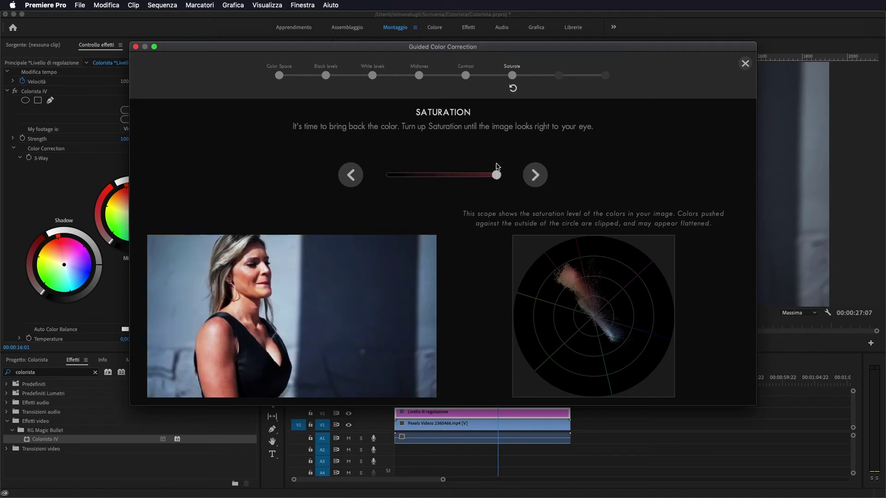
pyautogui.moveTo(494, 178); pyautogui.dragTo(477, 179)
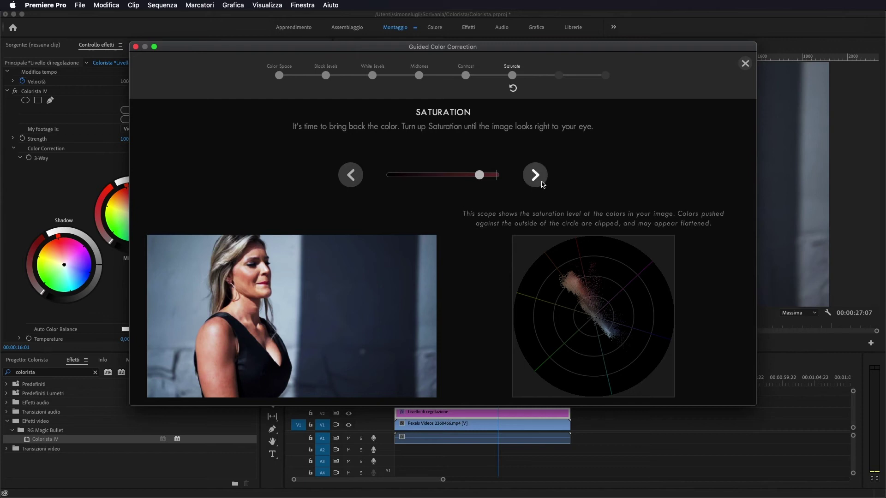
pyautogui.click(542, 179)
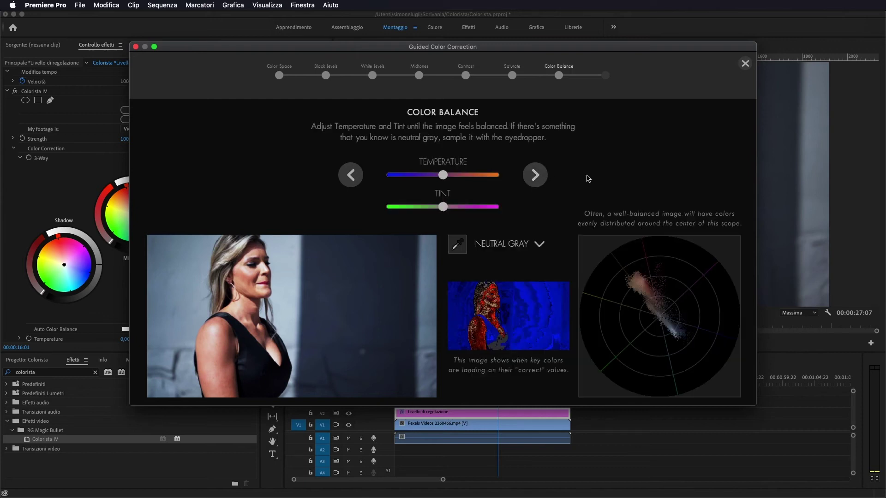
# - Warm the temperature, set the reference to Skin Tone, and sample it from the woman's face
pyautogui.moveTo(444, 175)
pyautogui.mouseDown()
pyautogui.moveTo(454, 176)
pyautogui.moveTo(445, 179)
pyautogui.mouseUp()
pyautogui.click(538, 245)
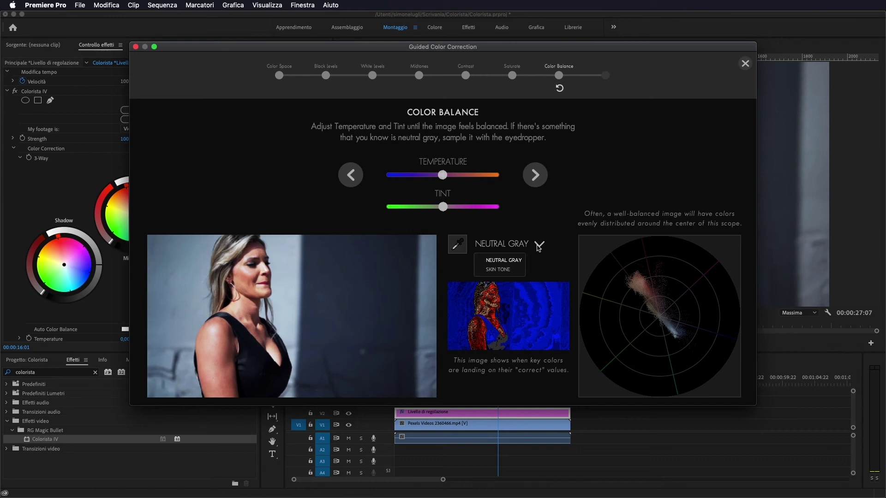
pyautogui.click(510, 271)
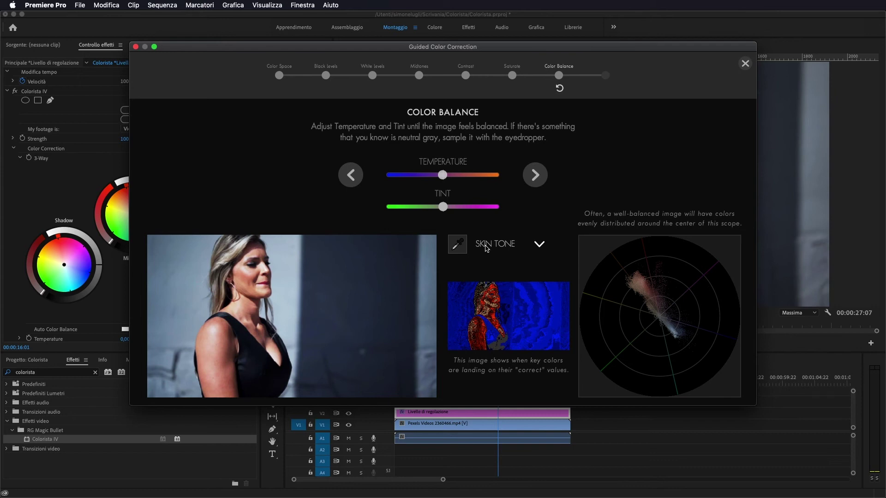
pyautogui.click(458, 249)
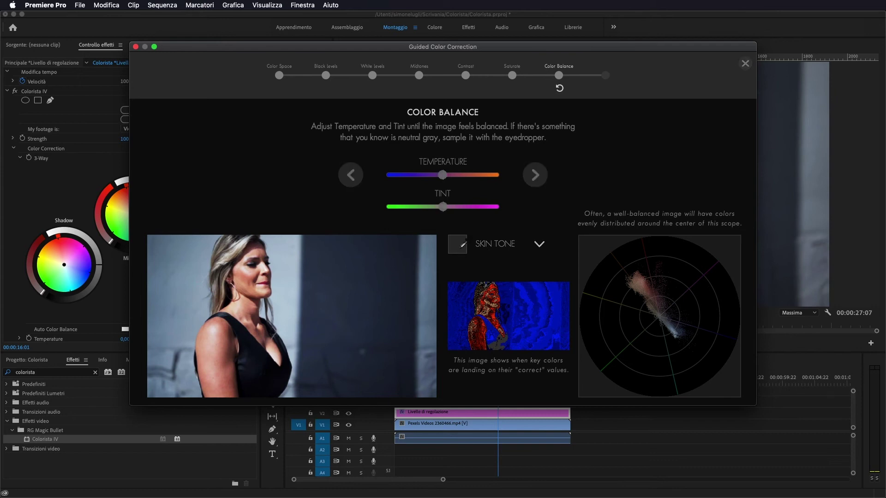
pyautogui.click(248, 275)
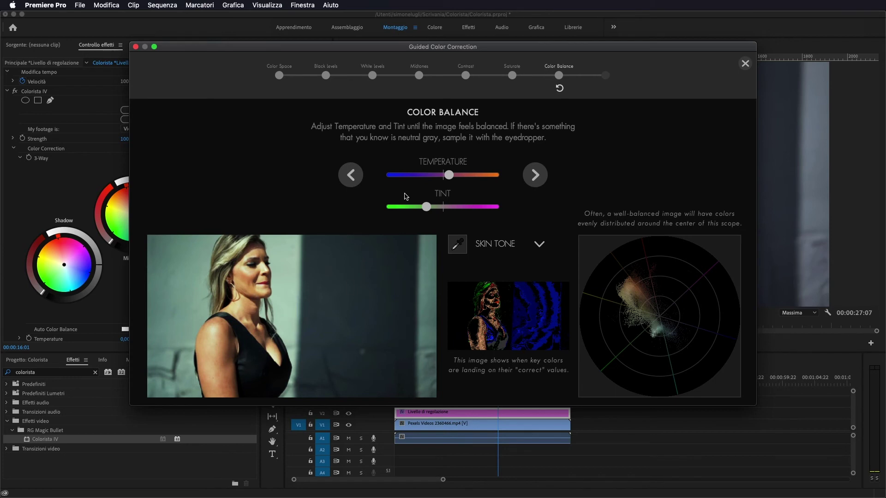
# - Nudge Temperature and Tint in small steps until skin sits naturally, then advance to the before/after page
pyautogui.moveTo(426, 208); pyautogui.dragTo(433, 208)
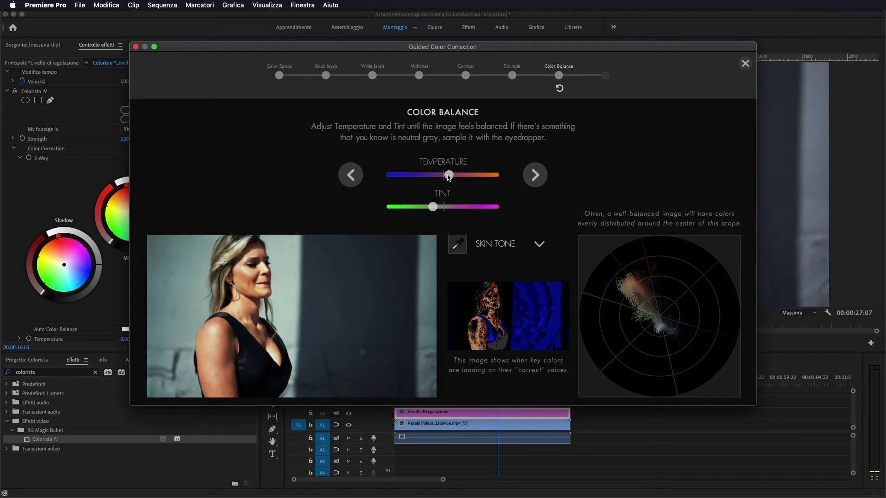
pyautogui.moveTo(448, 176); pyautogui.dragTo(453, 178)
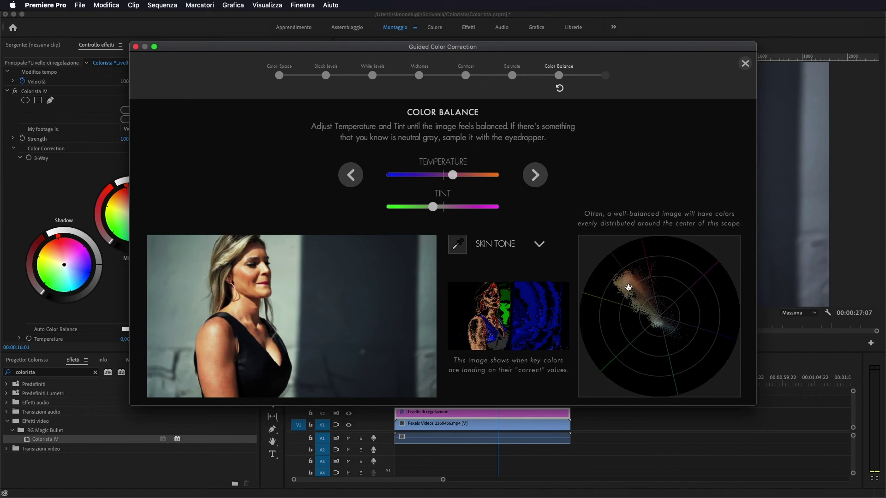
pyautogui.moveTo(644, 299)
pyautogui.mouseDown()
pyautogui.moveTo(700, 304)
pyautogui.moveTo(671, 286)
pyautogui.moveTo(679, 312)
pyautogui.moveTo(632, 294)
pyautogui.mouseUp()
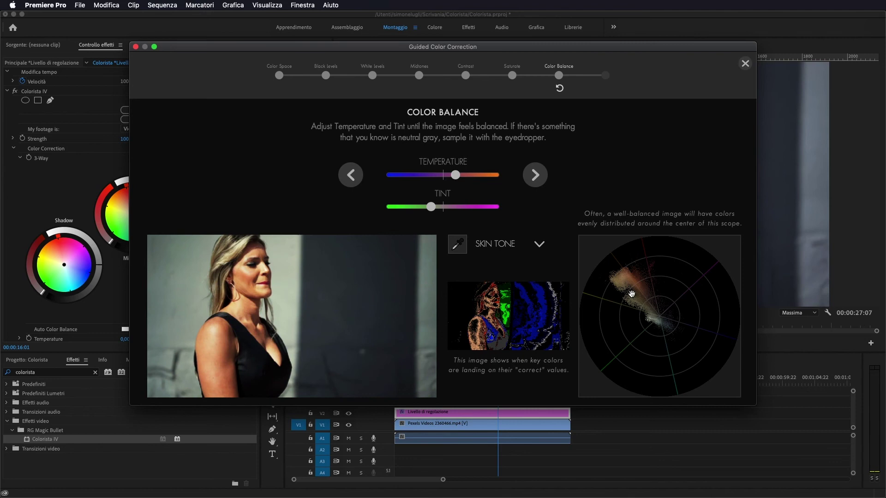
pyautogui.moveTo(632, 294); pyautogui.dragTo(630, 296)
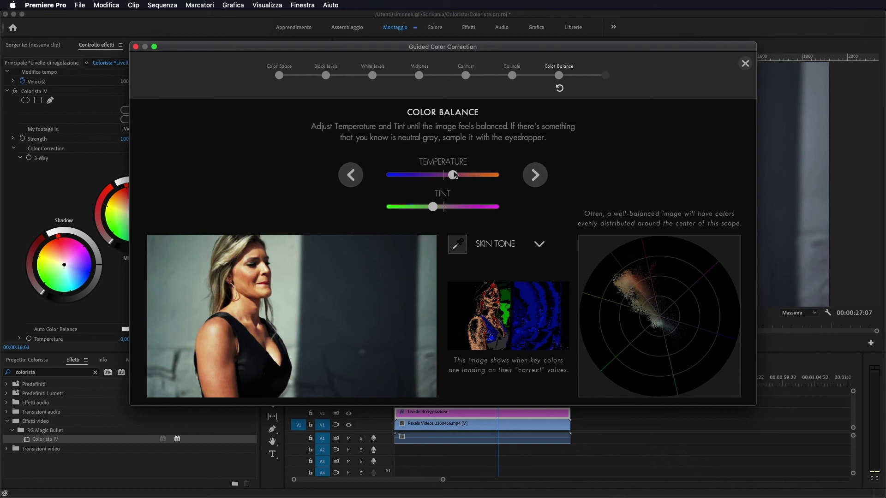
pyautogui.moveTo(453, 175); pyautogui.dragTo(458, 174)
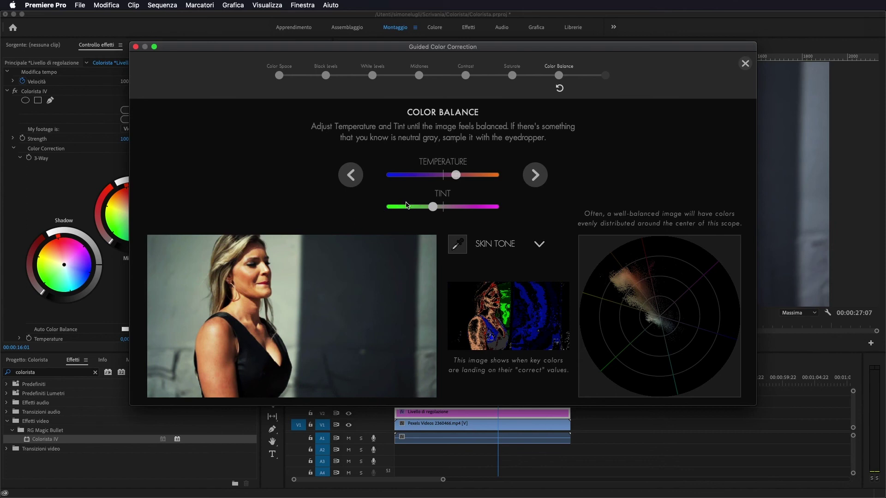
pyautogui.moveTo(433, 207); pyautogui.dragTo(437, 207)
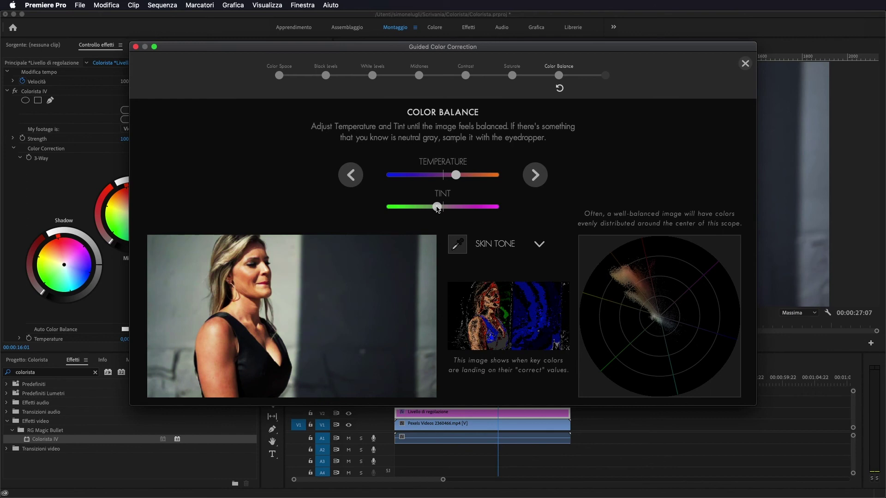
pyautogui.click(535, 175)
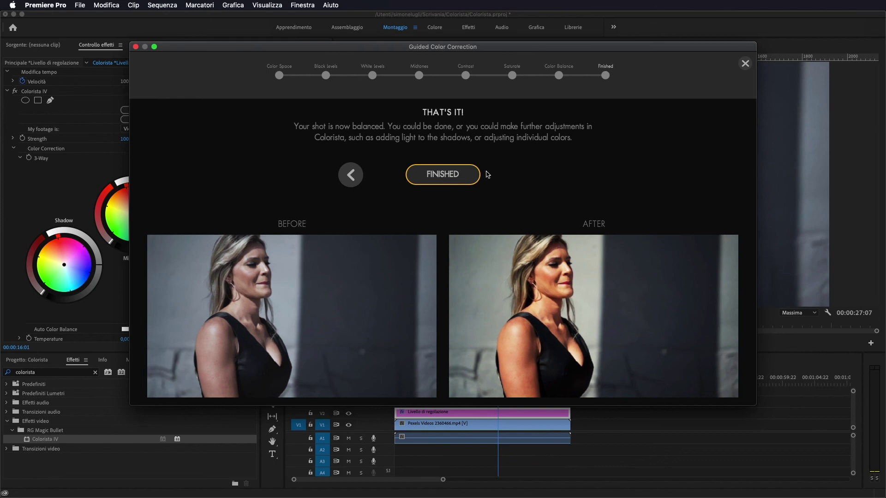
# - Finish the guided correction so the grade is applied, with Temperature at 24,46
pyautogui.click(450, 178)
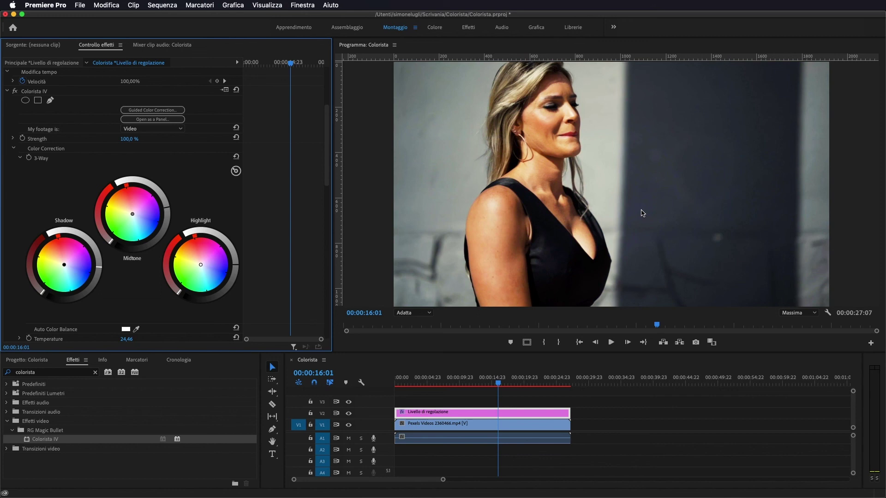
# - Test the 3-Way Shadow wheel toward red-magenta, then return it to neutral centre
pyautogui.scroll(-2, 170, 172)
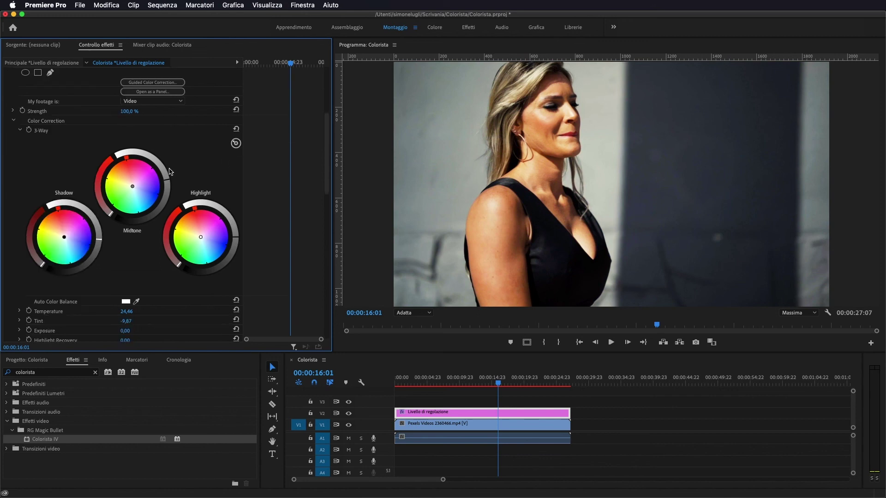
pyautogui.scroll(-2, 170, 172)
pyautogui.scroll(-1, 169, 170)
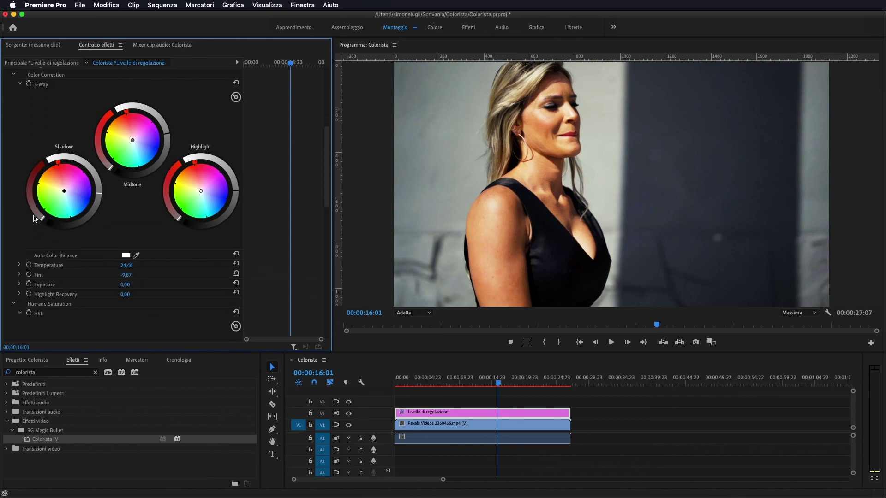
pyautogui.moveTo(42, 217); pyautogui.dragTo(39, 215)
pyautogui.moveTo(62, 180); pyautogui.dragTo(61, 178)
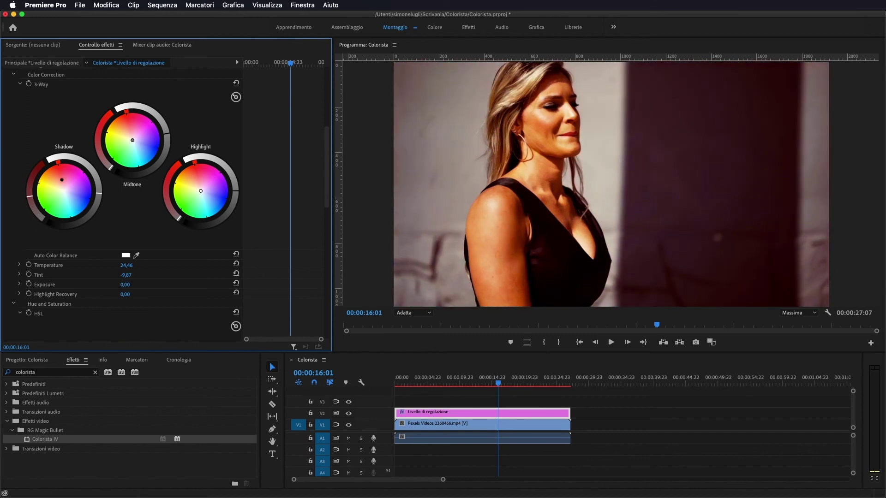
pyautogui.moveTo(61, 181); pyautogui.dragTo(63, 189)
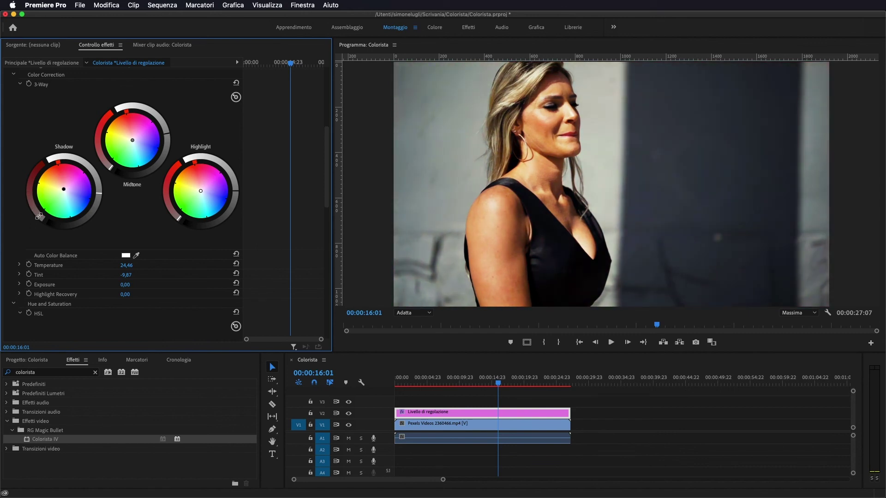
pyautogui.scroll(1, 68, 99)
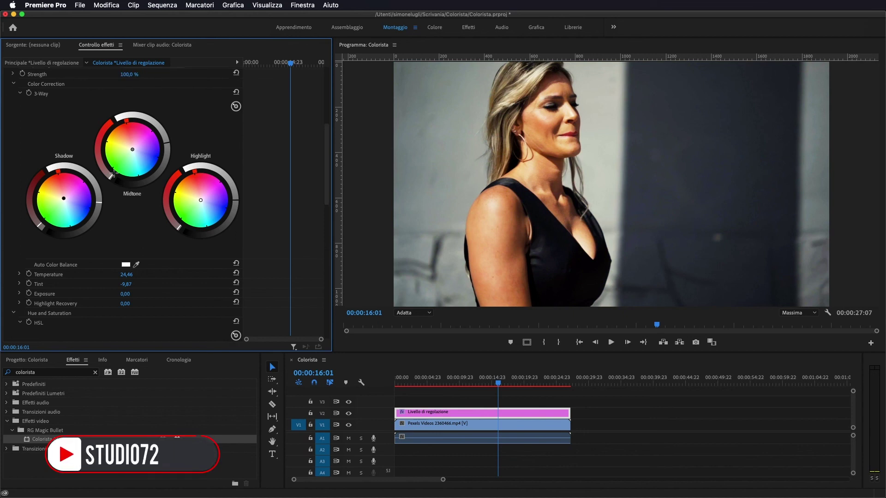